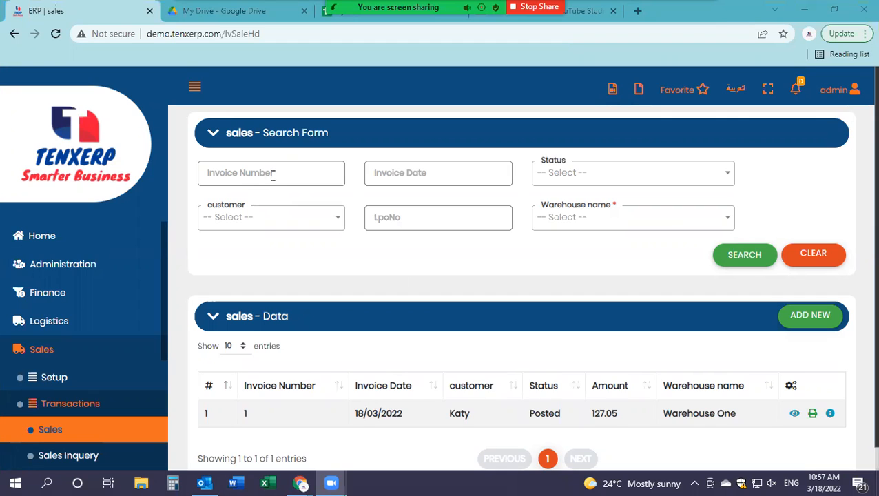
Look through the sales search form's invoice number, invoice date, status, customer and LPO number filters.
{"action": "left_click", "coordinate": [273, 176]}
{"action": "left_click", "coordinate": [418, 169]}
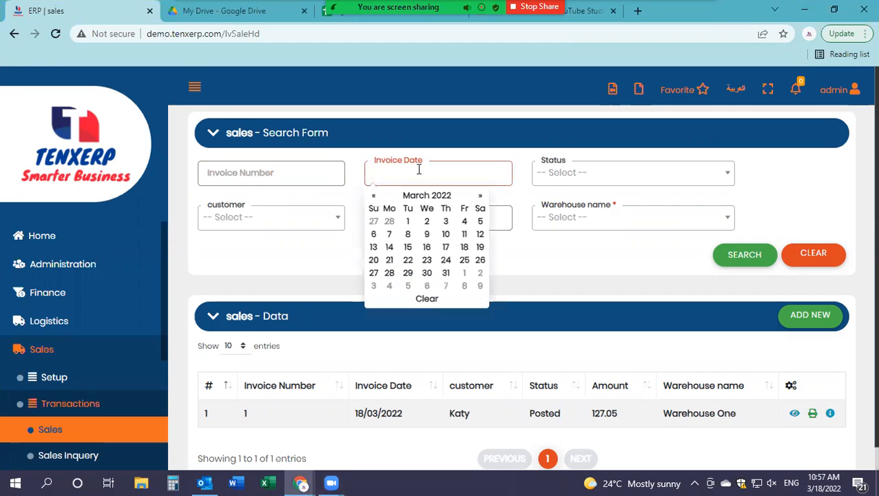
{"action": "left_click", "coordinate": [553, 172]}
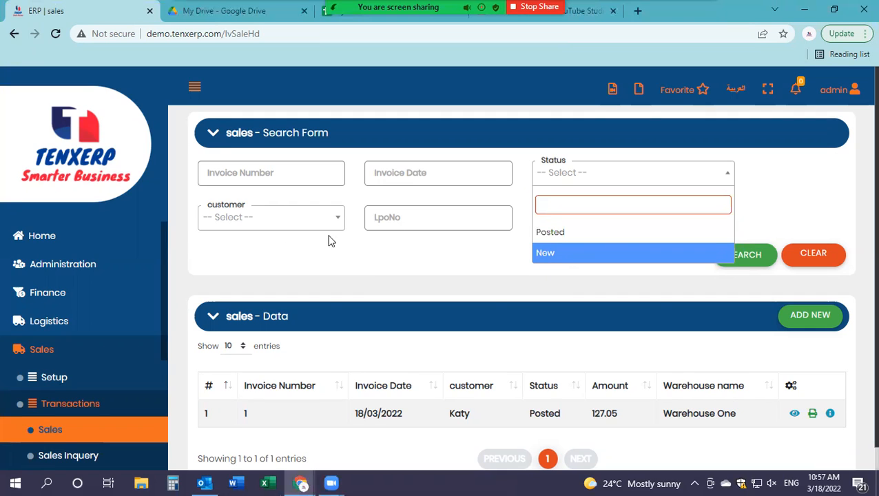
{"action": "left_click", "coordinate": [284, 228]}
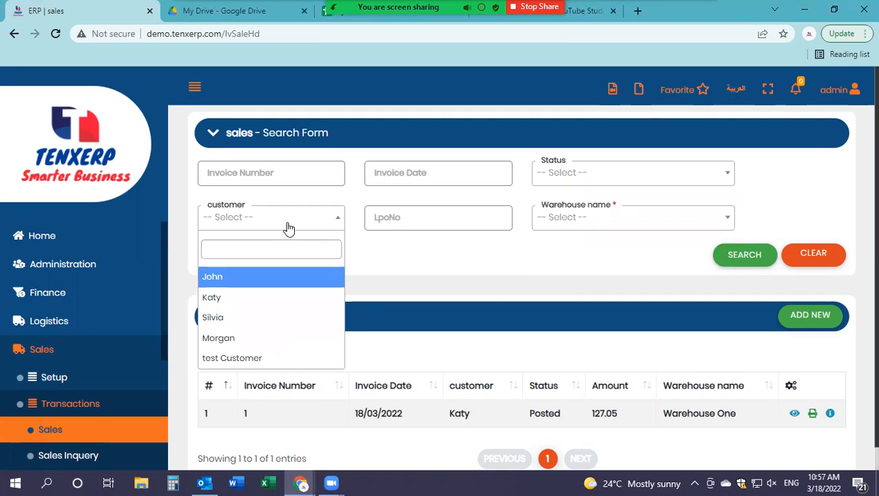
{"action": "left_click", "coordinate": [390, 215]}
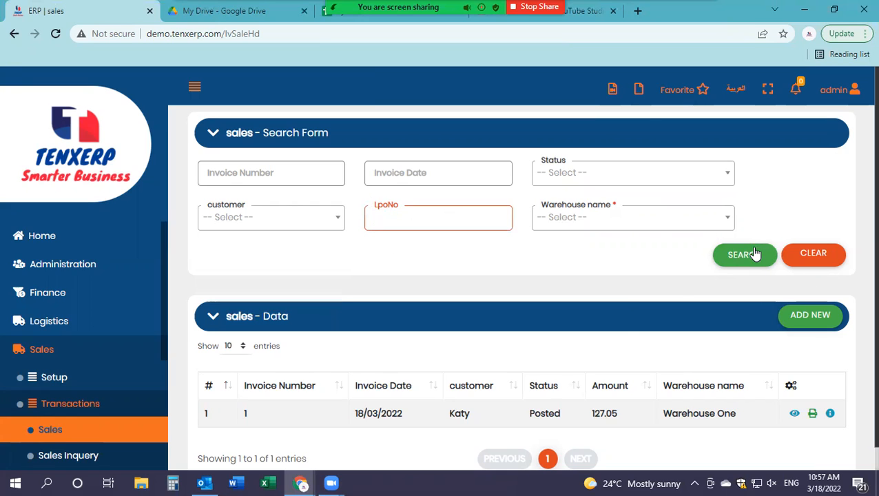
Start a new sales invoice with Warehouse One as the warehouse and Inventory price list as the price list.
{"action": "scroll", "coordinate": [428, 183], "scroll_direction": "down", "scroll_amount": 1}
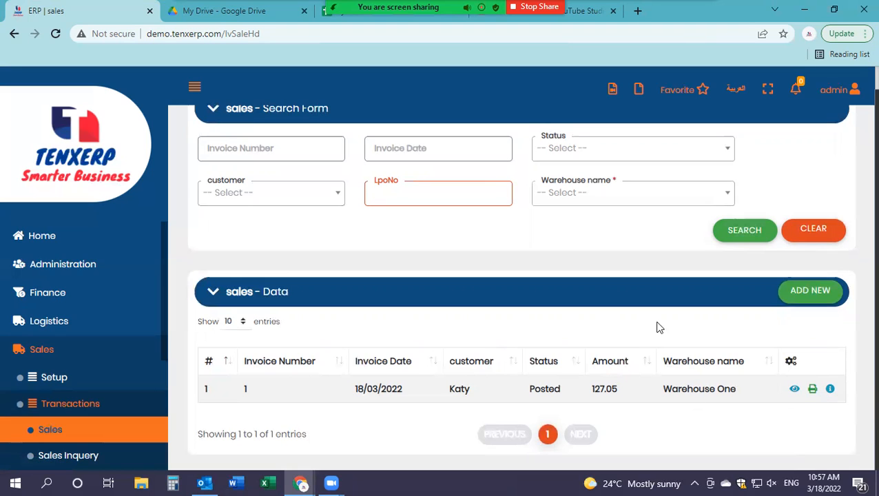
{"action": "left_click", "coordinate": [804, 304]}
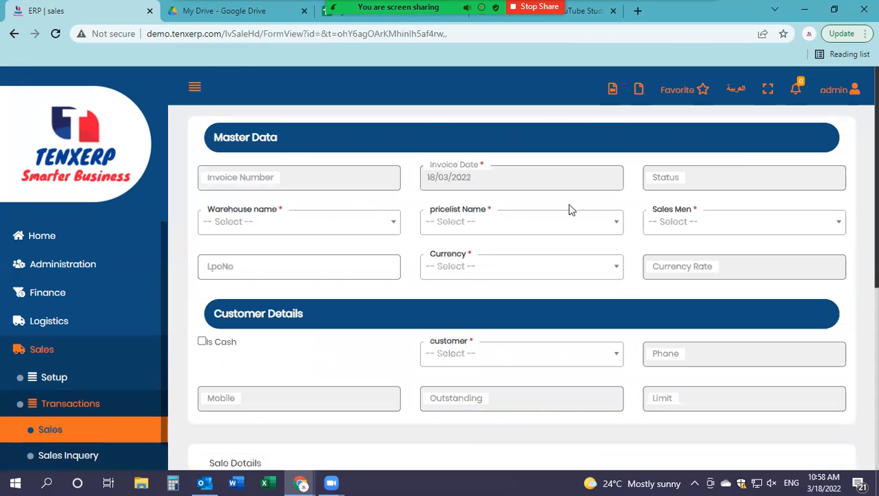
{"action": "left_click", "coordinate": [280, 230]}
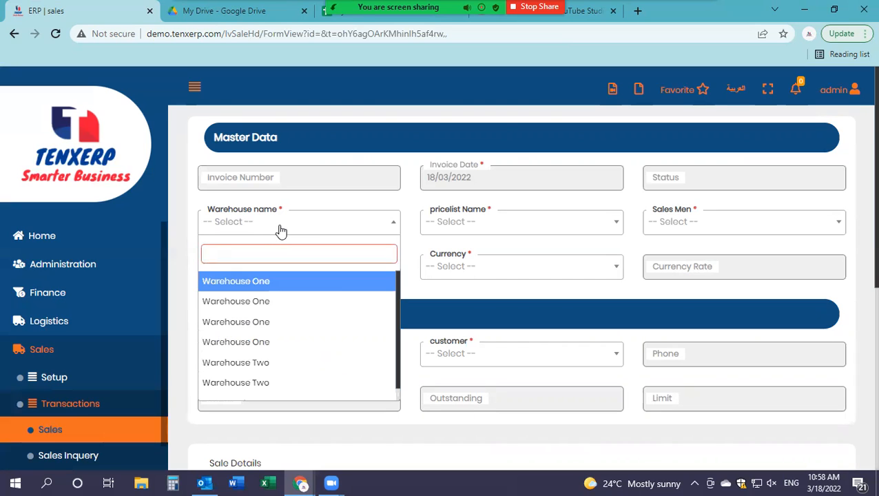
{"action": "left_click", "coordinate": [271, 286]}
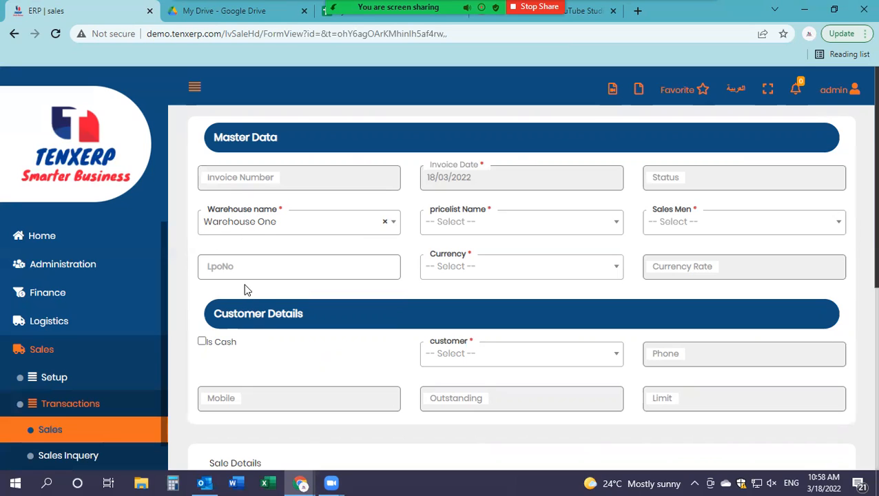
{"action": "left_click", "coordinate": [446, 233]}
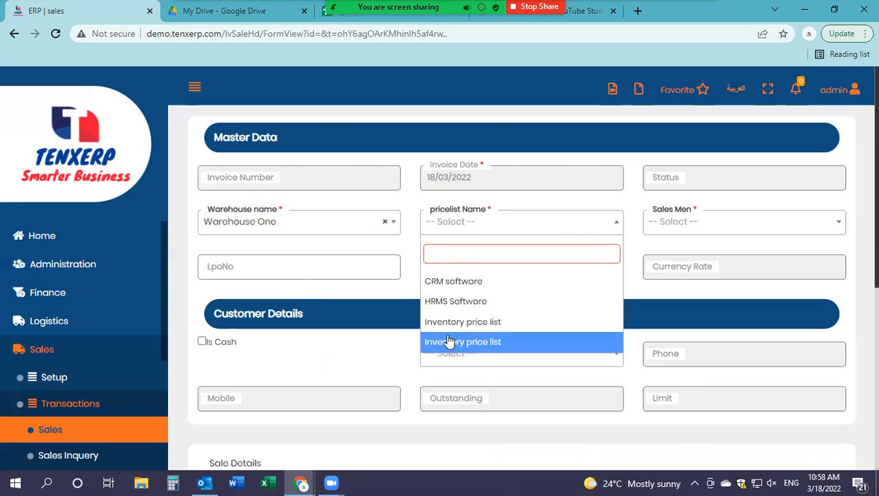
{"action": "left_click", "coordinate": [480, 328]}
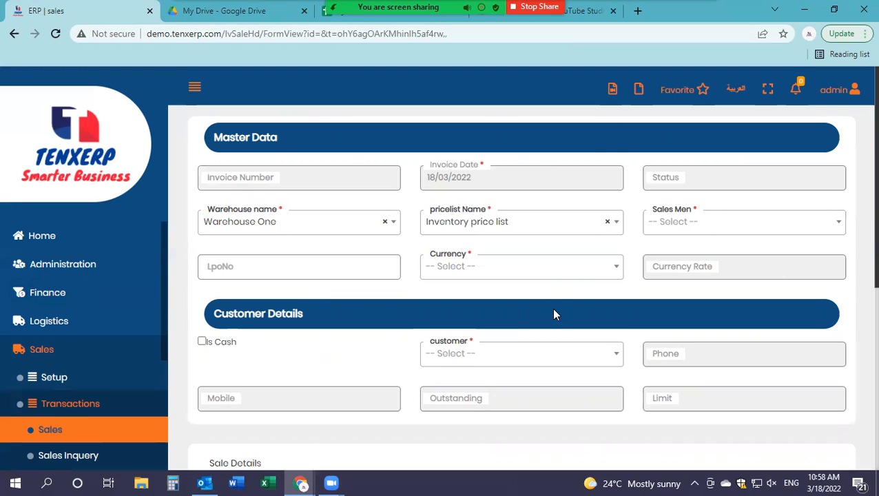
Choose the salesman, enter the LPO number and set the invoice currency to AE Dirhams.
{"action": "left_click", "coordinate": [669, 234]}
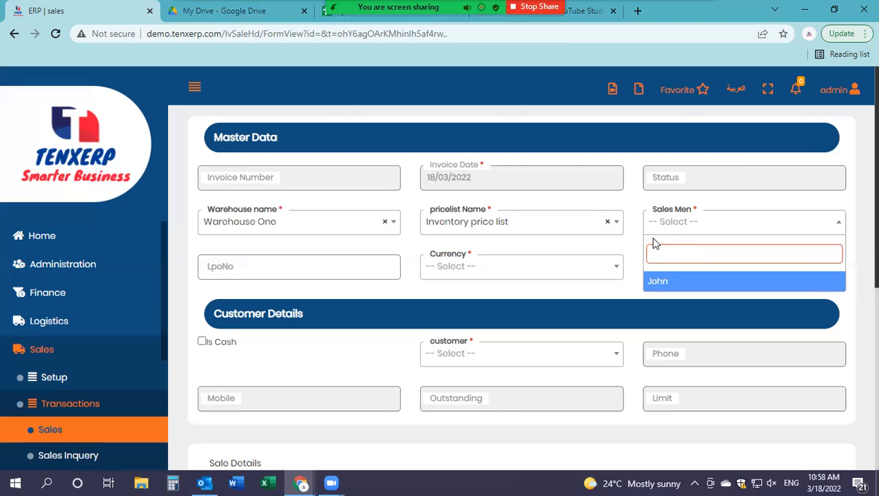
{"action": "left_click", "coordinate": [651, 282]}
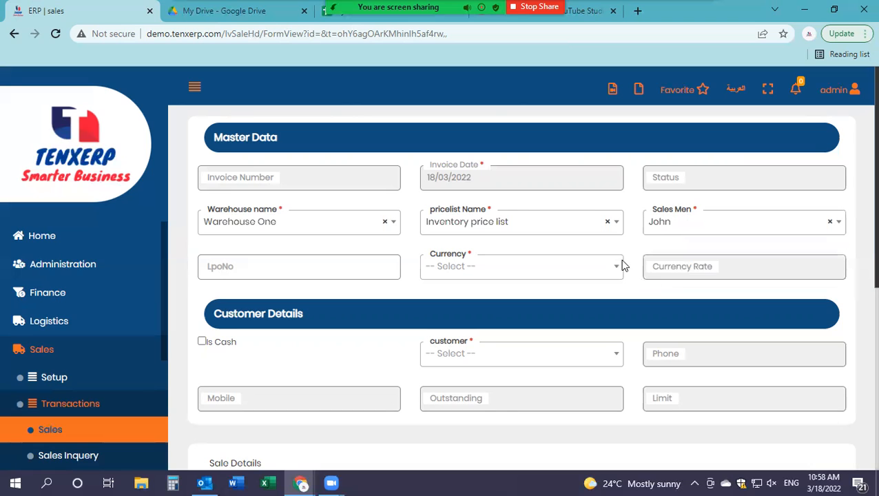
{"action": "left_click", "coordinate": [388, 265]}
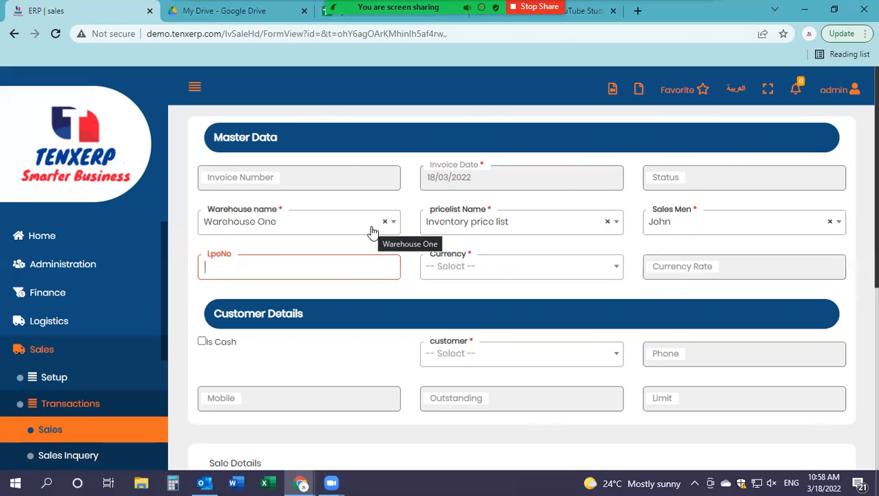
{"action": "type", "text": "14125"}
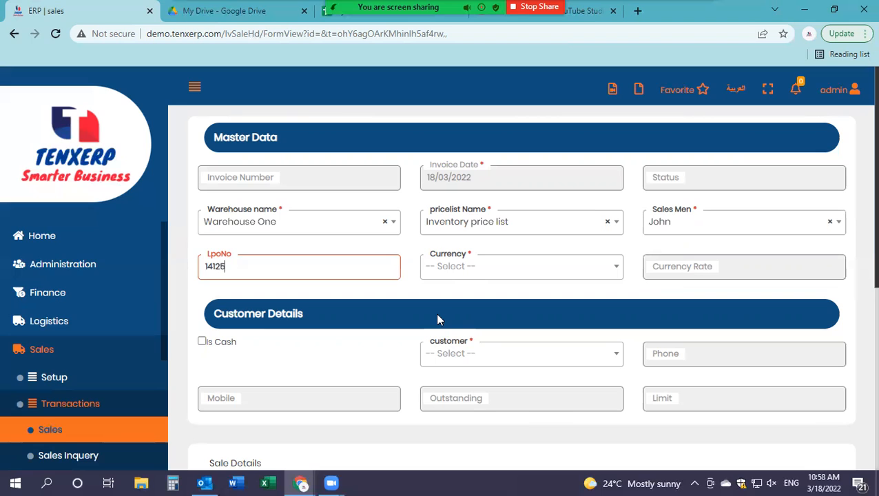
{"action": "left_click", "coordinate": [460, 276]}
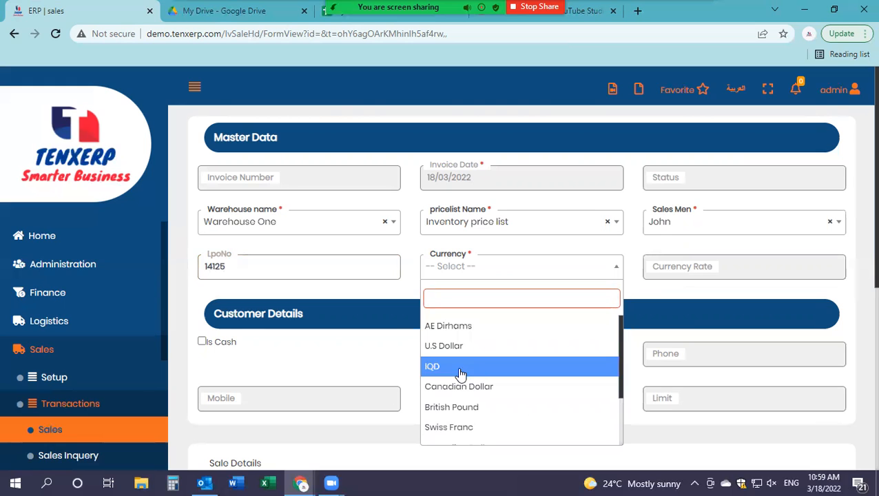
{"action": "left_click", "coordinate": [453, 331]}
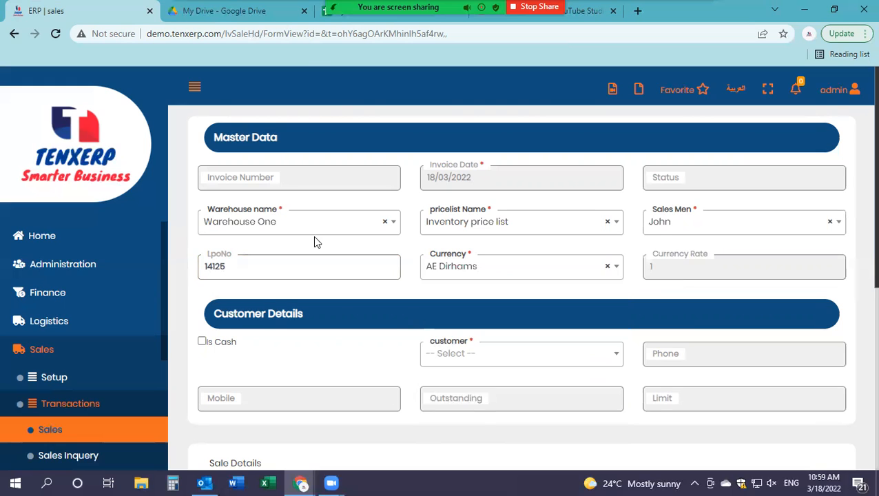
Select the customer for the non-cash invoice and check the customer's phone and mobile numbers.
{"action": "scroll", "coordinate": [314, 238], "scroll_direction": "down", "scroll_amount": 1}
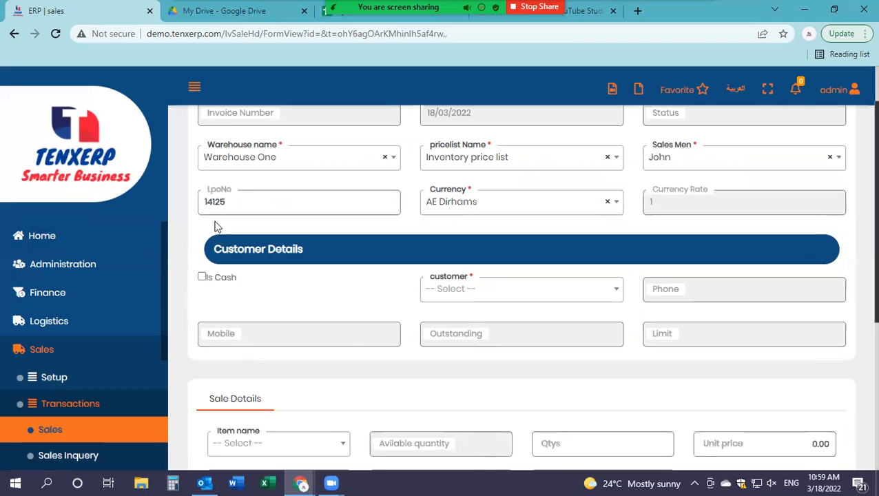
{"action": "scroll", "coordinate": [210, 241], "scroll_direction": "down", "scroll_amount": 1}
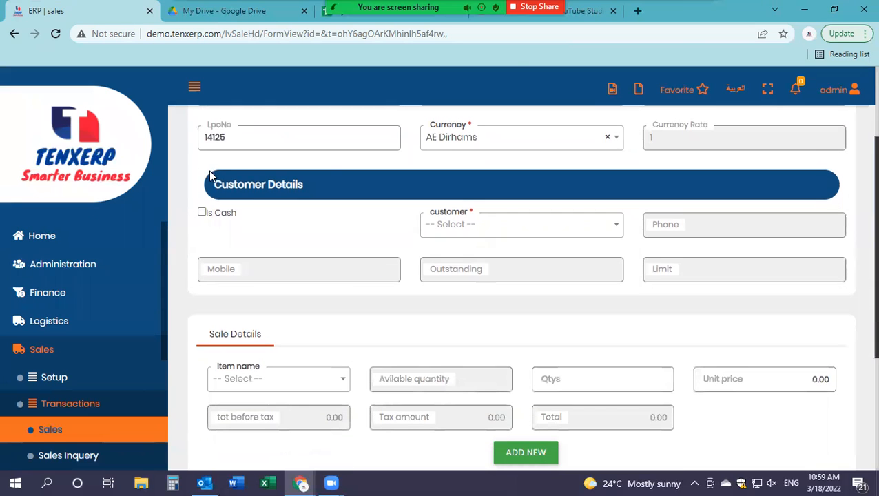
{"action": "left_click", "coordinate": [202, 213]}
{"action": "left_click", "coordinate": [494, 227]}
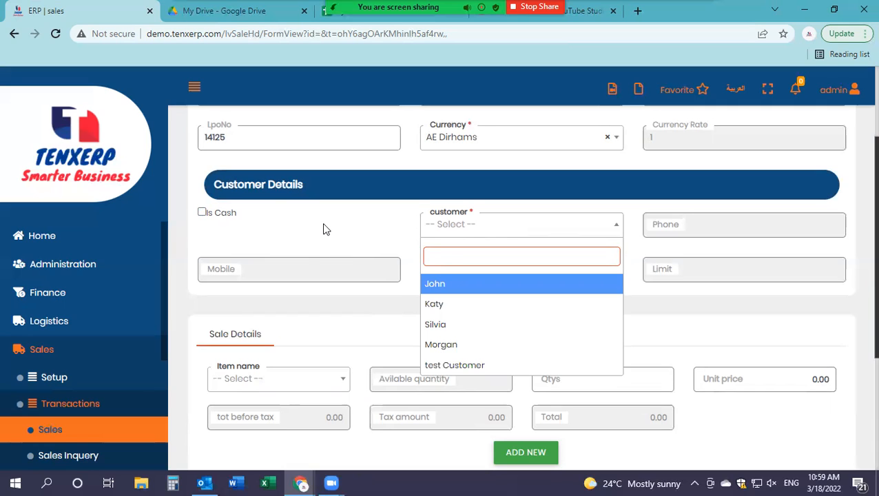
{"action": "left_click", "coordinate": [462, 311]}
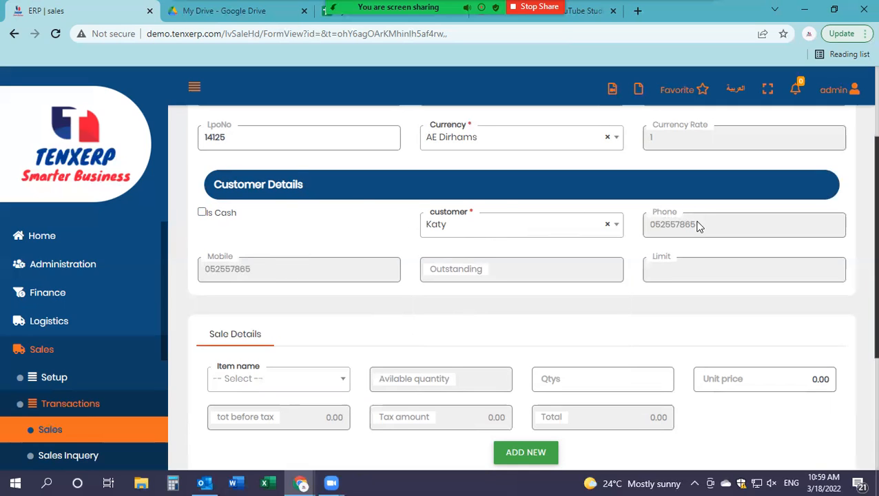
{"action": "double_click", "coordinate": [658, 227]}
{"action": "left_click", "coordinate": [703, 231]}
{"action": "left_click_drag", "start_coordinate": [723, 234], "coordinate": [626, 233]}
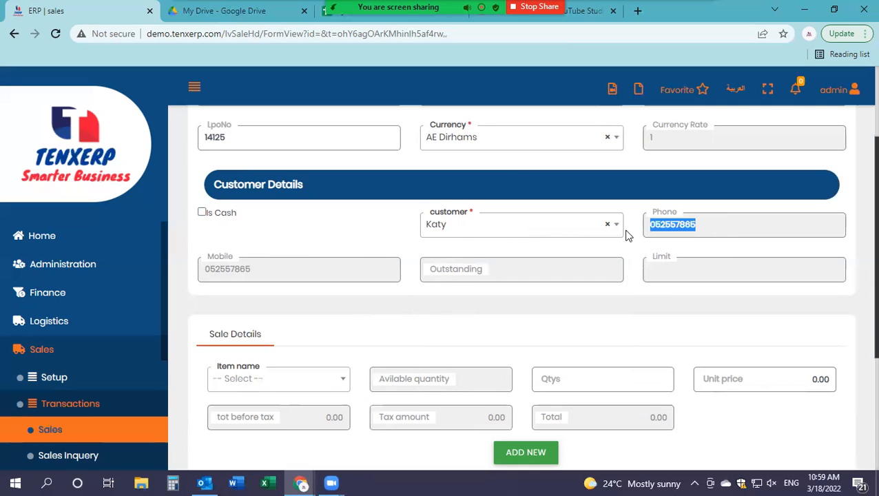
{"action": "double_click", "coordinate": [283, 274]}
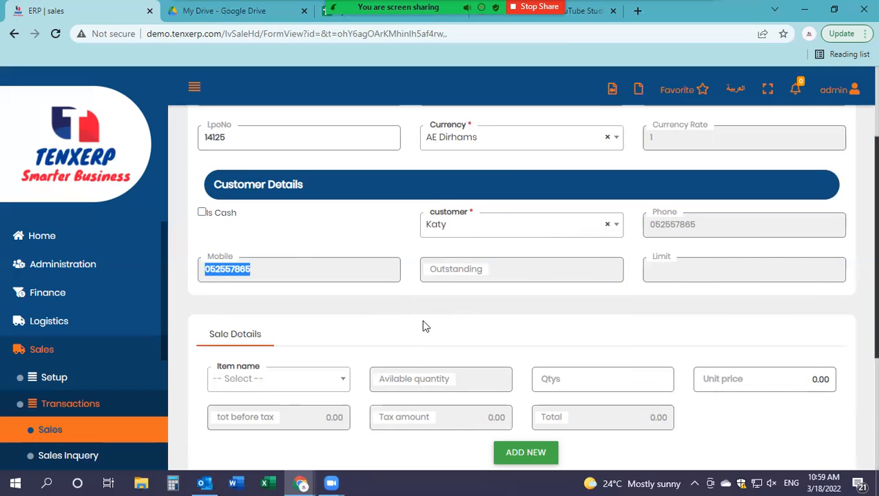
Choose Computer as the sale item, check its available quantity and set the quantity to 2.
{"action": "scroll", "coordinate": [403, 311], "scroll_direction": "down", "scroll_amount": 1}
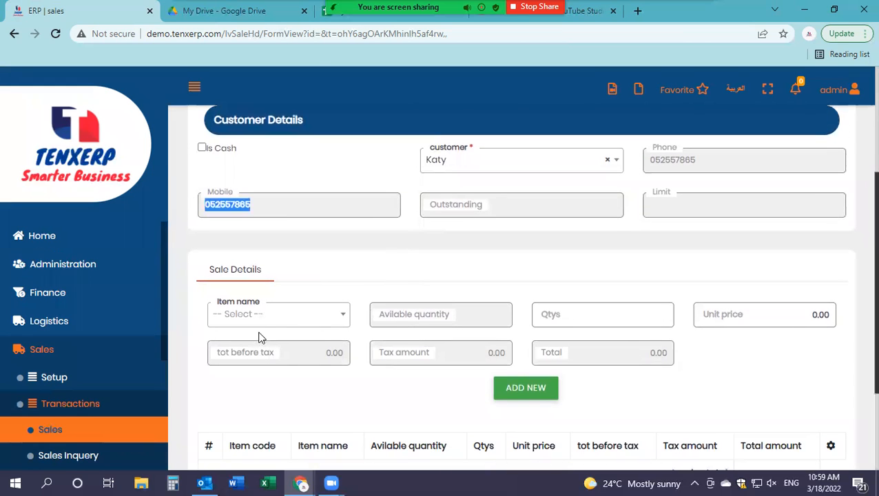
{"action": "scroll", "coordinate": [280, 283], "scroll_direction": "down", "scroll_amount": 1}
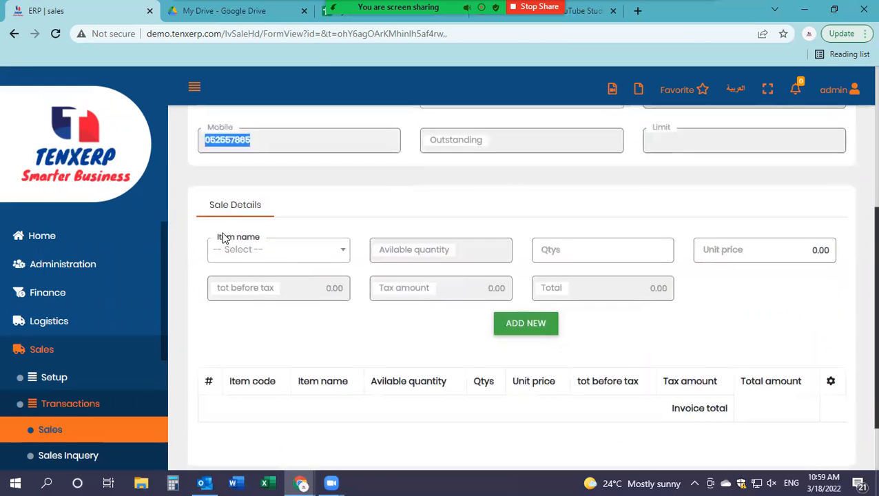
{"action": "left_click", "coordinate": [269, 255]}
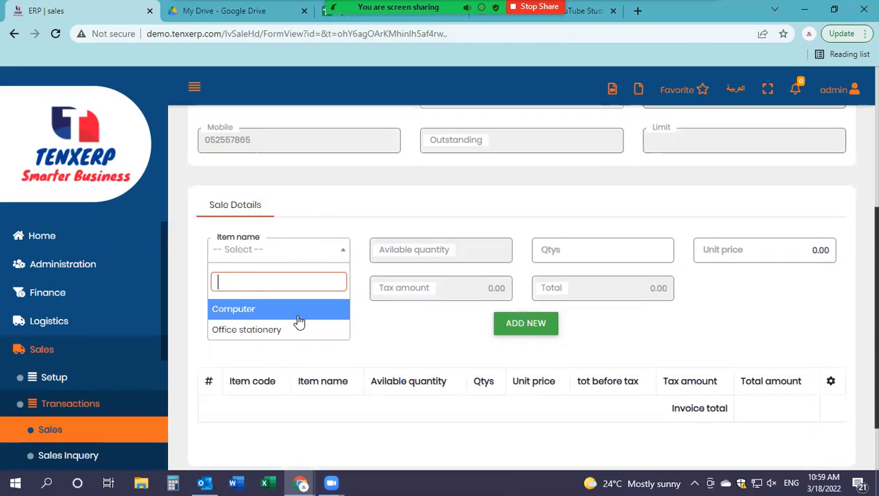
{"action": "left_click", "coordinate": [263, 310]}
{"action": "left_click", "coordinate": [588, 260]}
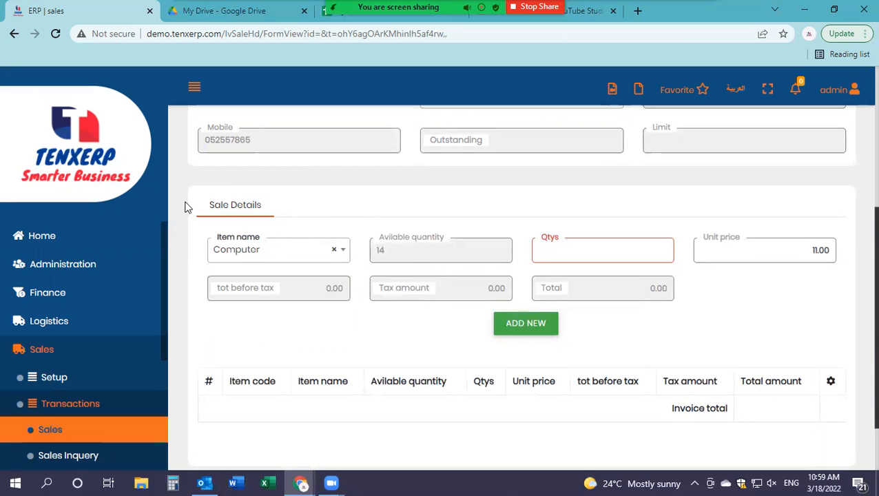
{"action": "double_click", "coordinate": [379, 252]}
{"action": "left_click", "coordinate": [391, 257]}
{"action": "left_click_drag", "start_coordinate": [411, 256], "coordinate": [371, 255]}
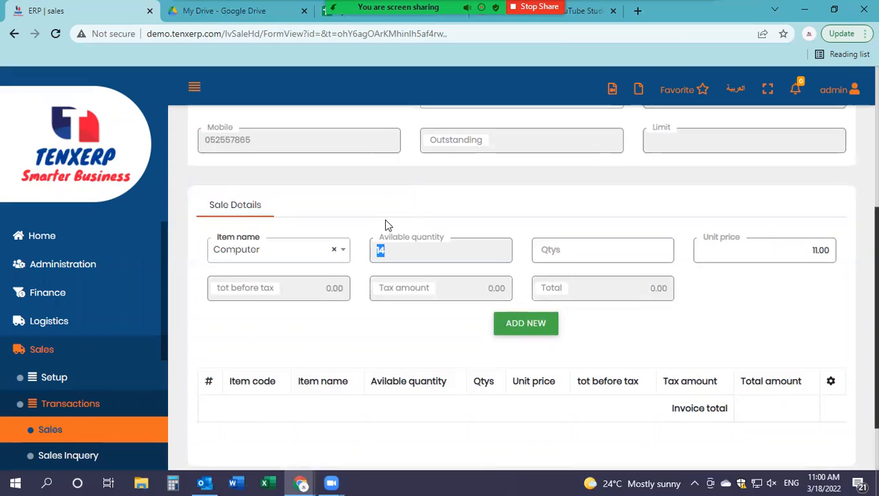
{"action": "left_click", "coordinate": [566, 249]}
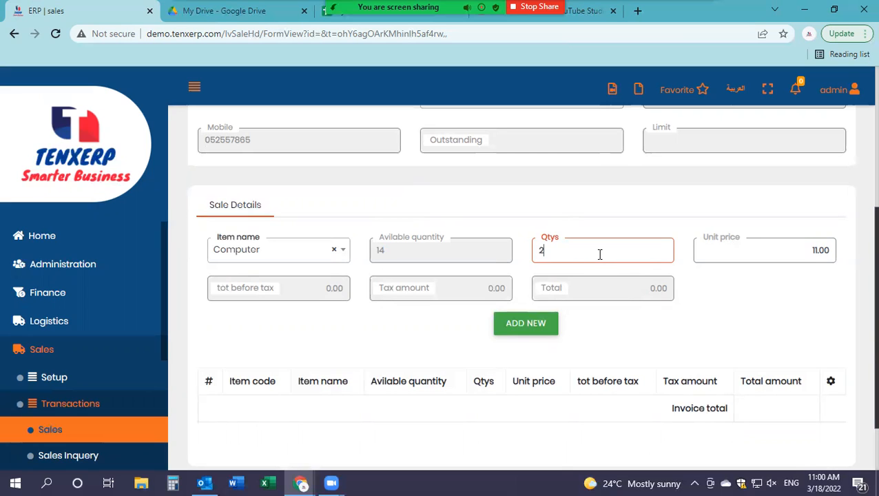
{"action": "left_click", "coordinate": [793, 250]}
{"action": "left_click", "coordinate": [765, 313]}
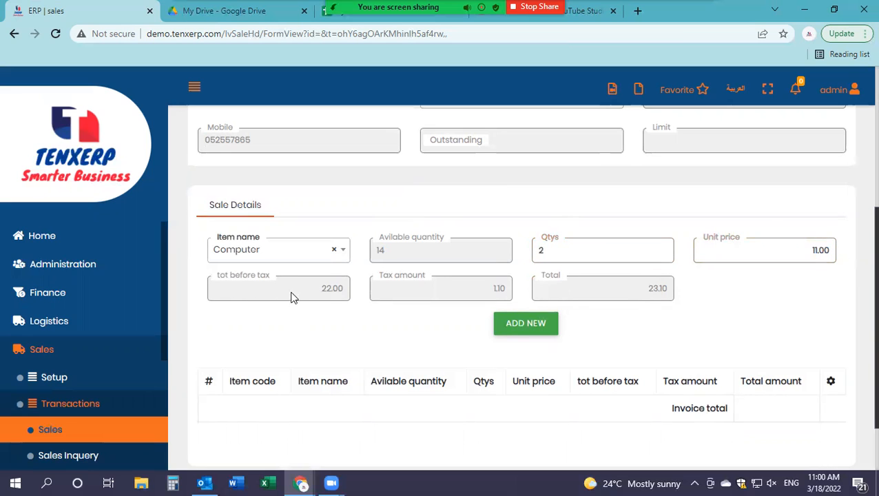
Check the tax amount and total of the Computer line and add the line to the invoice.
{"action": "double_click", "coordinate": [494, 290]}
{"action": "left_click_drag", "start_coordinate": [651, 290], "coordinate": [676, 292]}
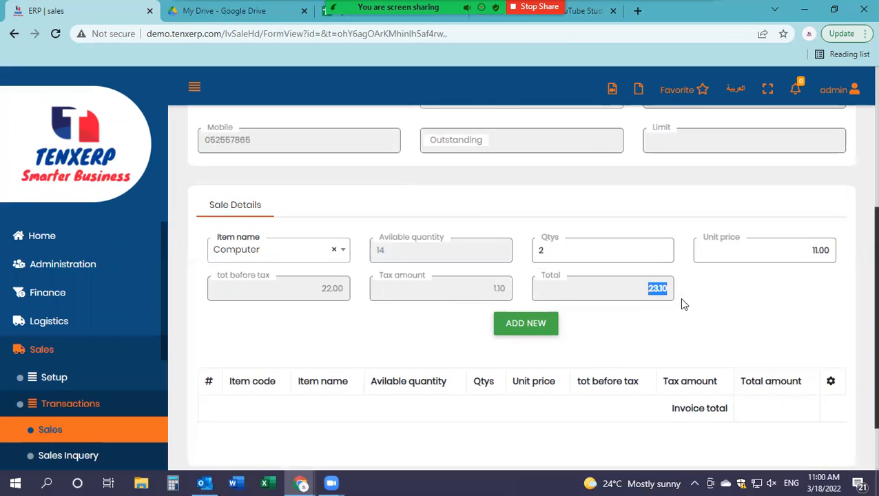
{"action": "scroll", "coordinate": [306, 251], "scroll_direction": "up", "scroll_amount": 1}
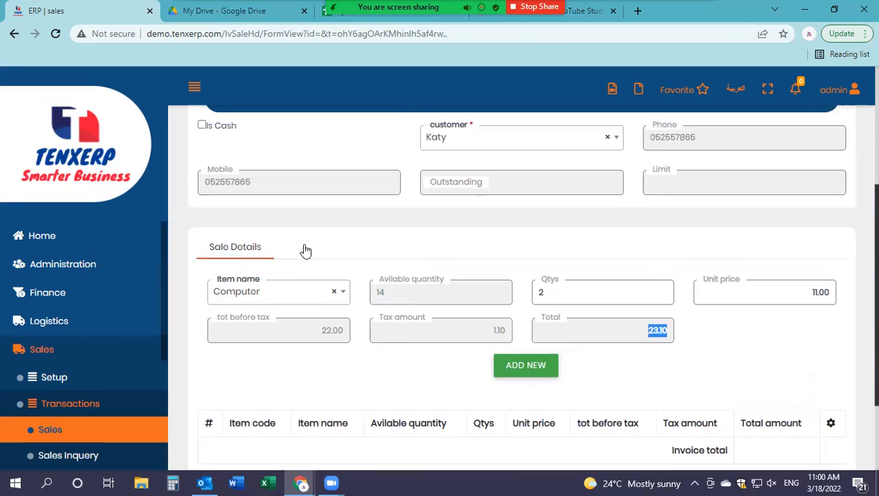
{"action": "scroll", "coordinate": [304, 249], "scroll_direction": "up", "scroll_amount": 2}
{"action": "scroll", "coordinate": [304, 249], "scroll_direction": "down", "scroll_amount": 4}
{"action": "left_click", "coordinate": [532, 255]}
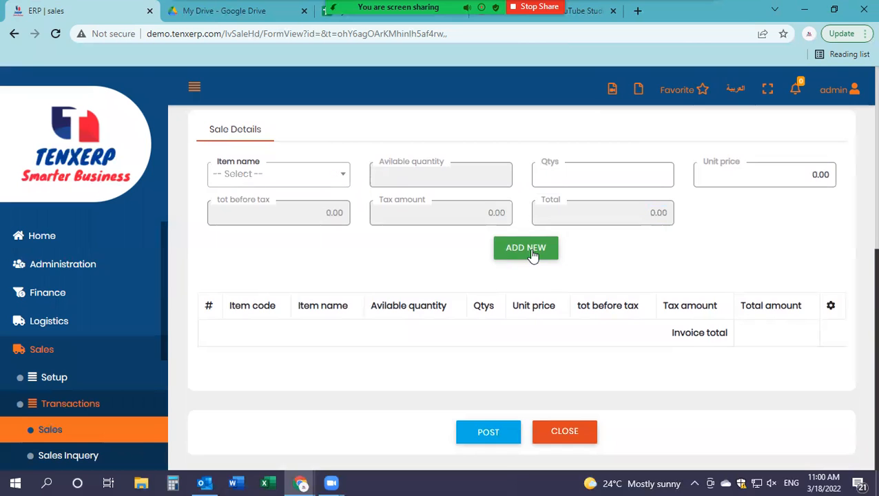
Review the added item line together with the invoice's master data and customer details.
{"action": "scroll", "coordinate": [296, 359], "scroll_direction": "down", "scroll_amount": 3}
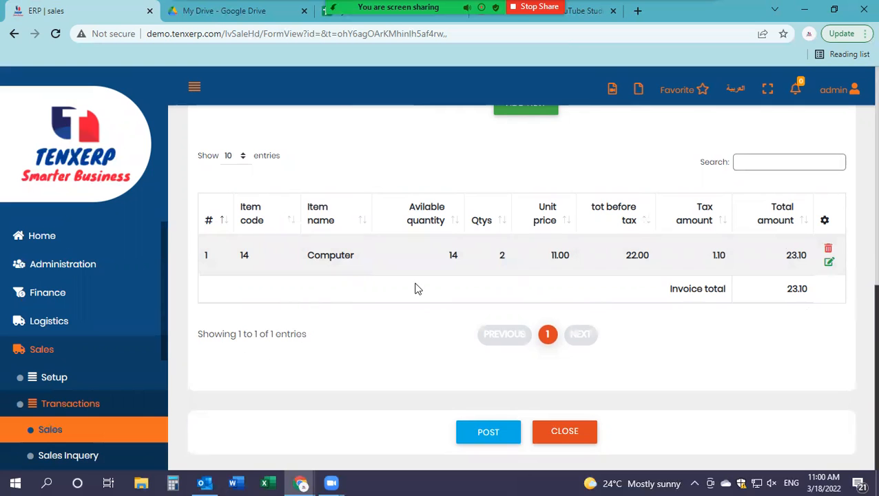
{"action": "scroll", "coordinate": [349, 250], "scroll_direction": "up", "scroll_amount": 8}
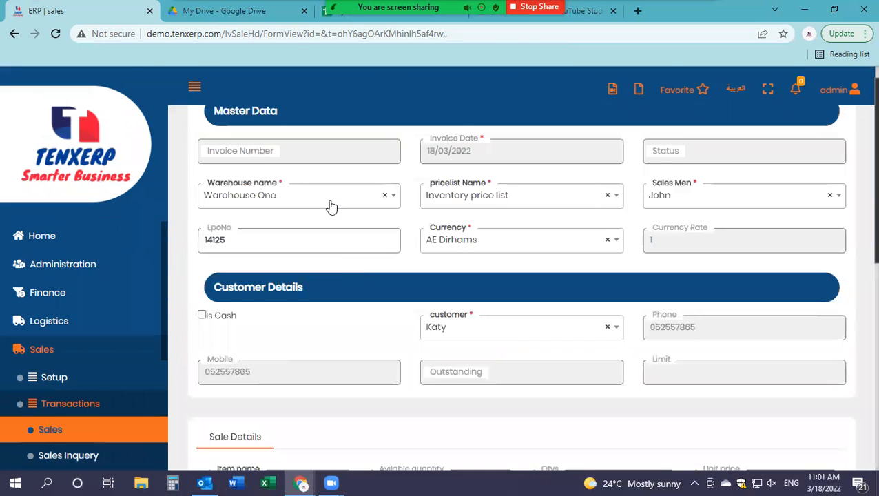
{"action": "scroll", "coordinate": [332, 200], "scroll_direction": "down", "scroll_amount": 7}
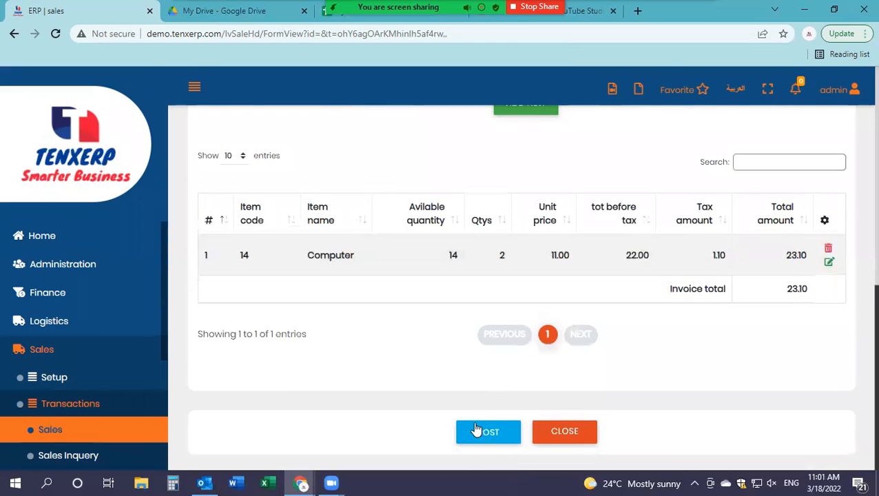
Post the completed sales invoice containing the Computer line.
{"action": "left_click", "coordinate": [475, 430]}
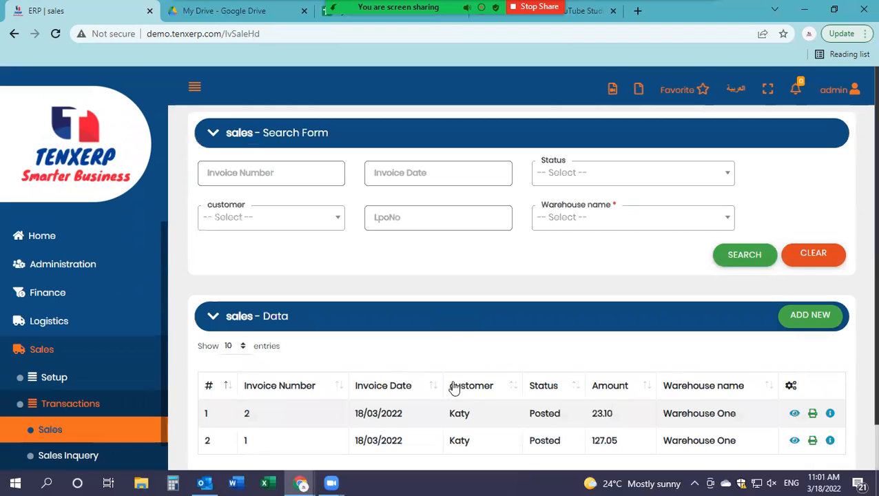
Review who created, updated and posted the newest invoice and the time of each action, and close the details.
{"action": "scroll", "coordinate": [454, 386], "scroll_direction": "down", "scroll_amount": 1}
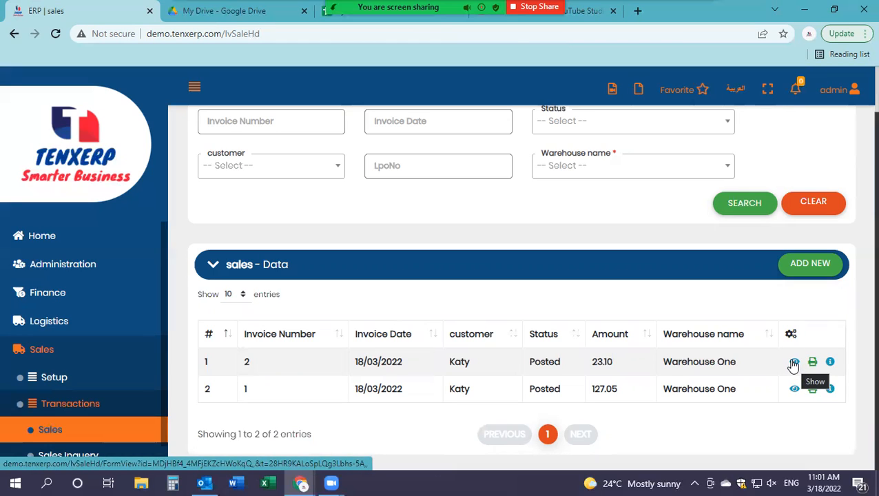
{"action": "left_click", "coordinate": [831, 363]}
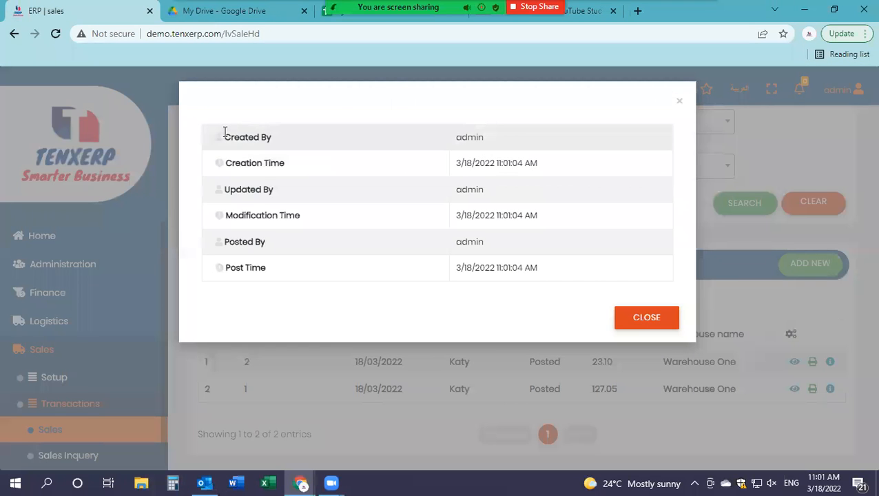
{"action": "left_click_drag", "start_coordinate": [224, 132], "coordinate": [490, 138]}
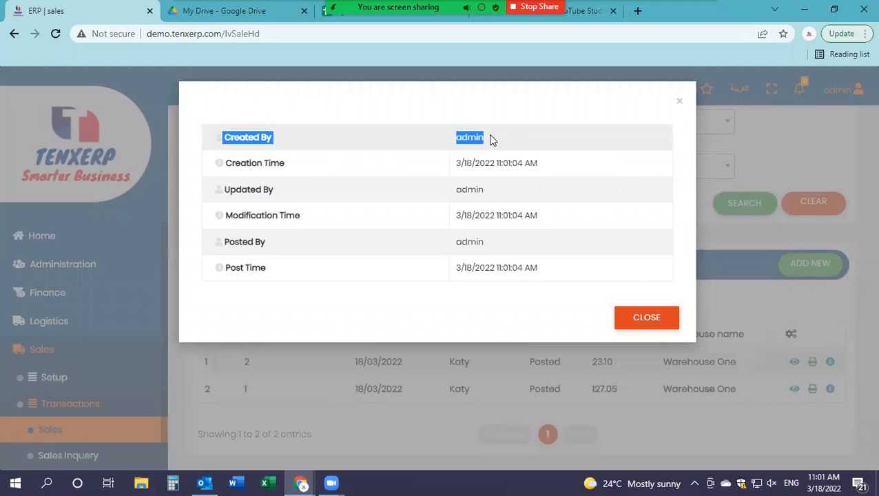
{"action": "left_click_drag", "start_coordinate": [236, 165], "coordinate": [542, 182]}
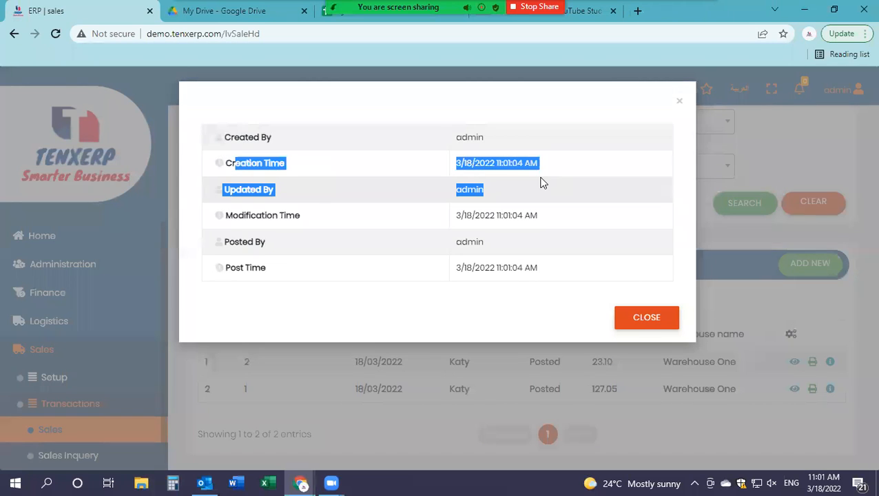
{"action": "left_click", "coordinate": [383, 211]}
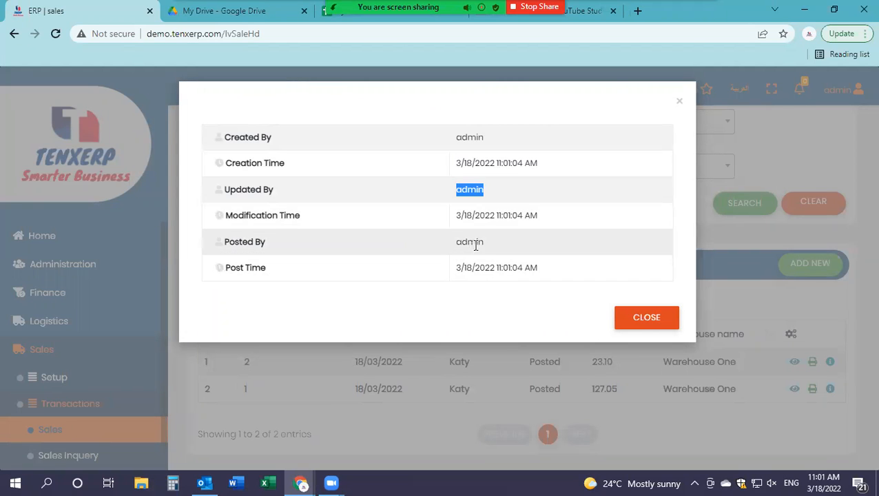
{"action": "left_click_drag", "start_coordinate": [560, 271], "coordinate": [456, 268]}
{"action": "left_click", "coordinate": [652, 323]}
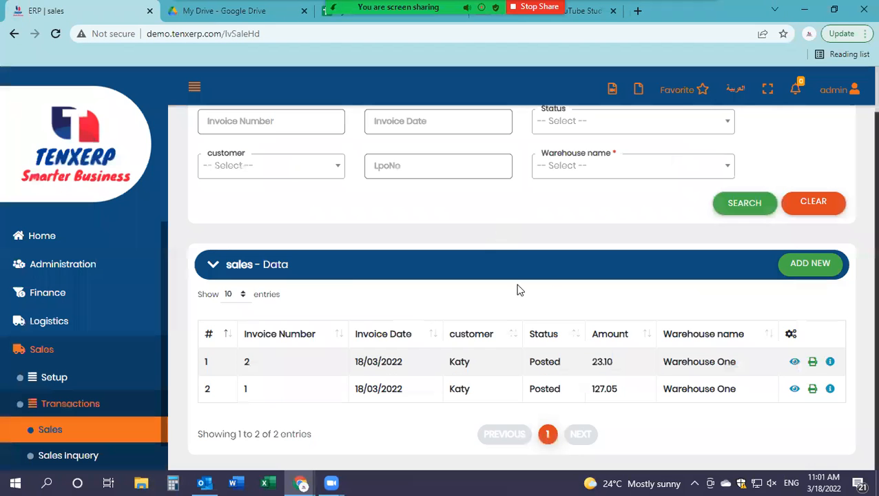
{"action": "scroll", "coordinate": [595, 267], "scroll_direction": "up", "scroll_amount": 1}
{"action": "scroll", "coordinate": [565, 275], "scroll_direction": "down", "scroll_amount": 1}
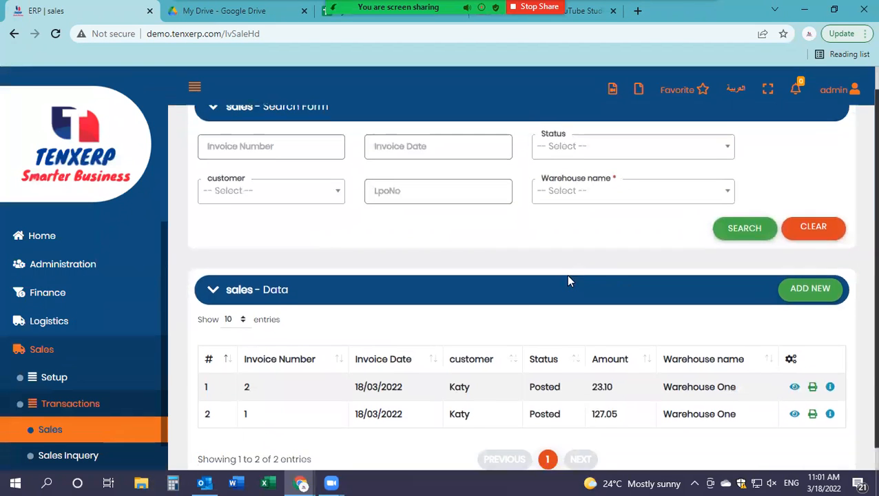
{"action": "scroll", "coordinate": [628, 321], "scroll_direction": "up", "scroll_amount": 1}
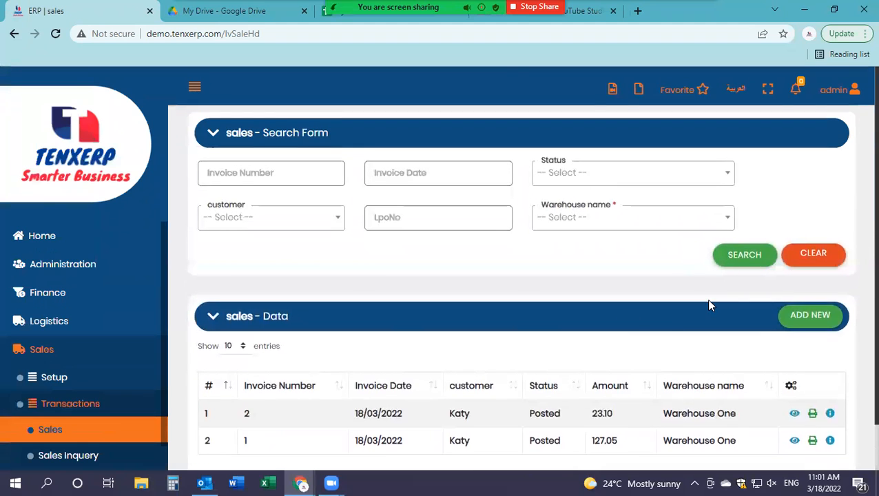